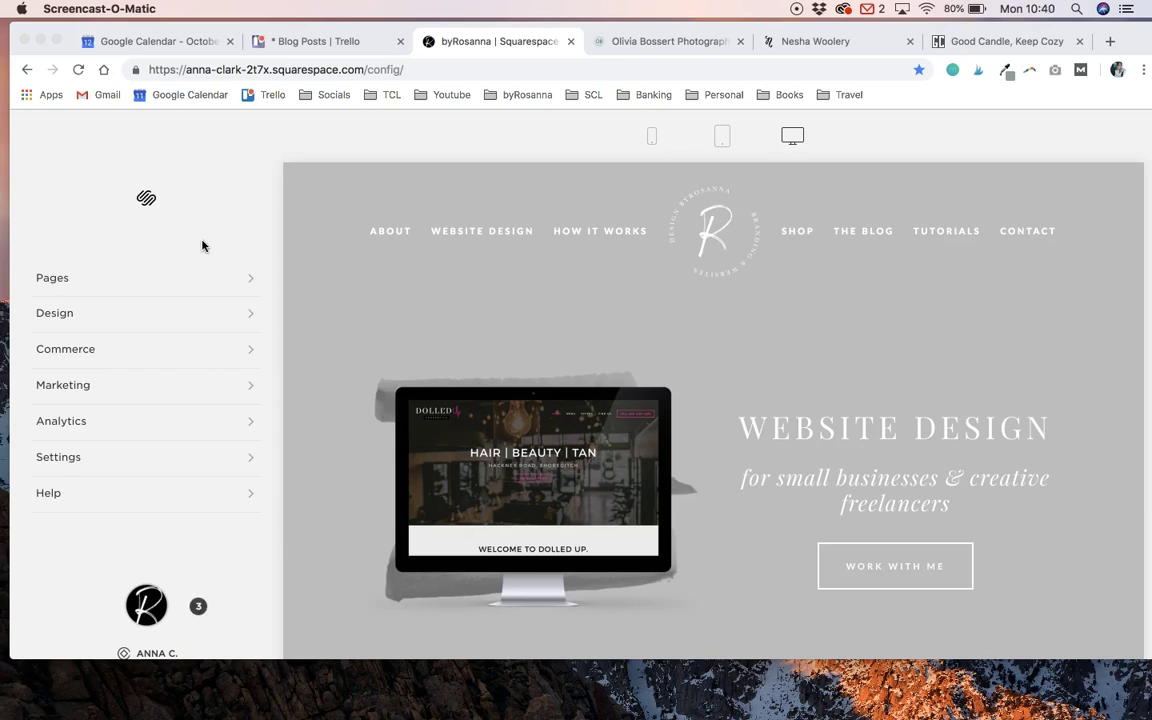
# - Enable the announcement bar in the site's design settings
pyautogui.click(231, 255)
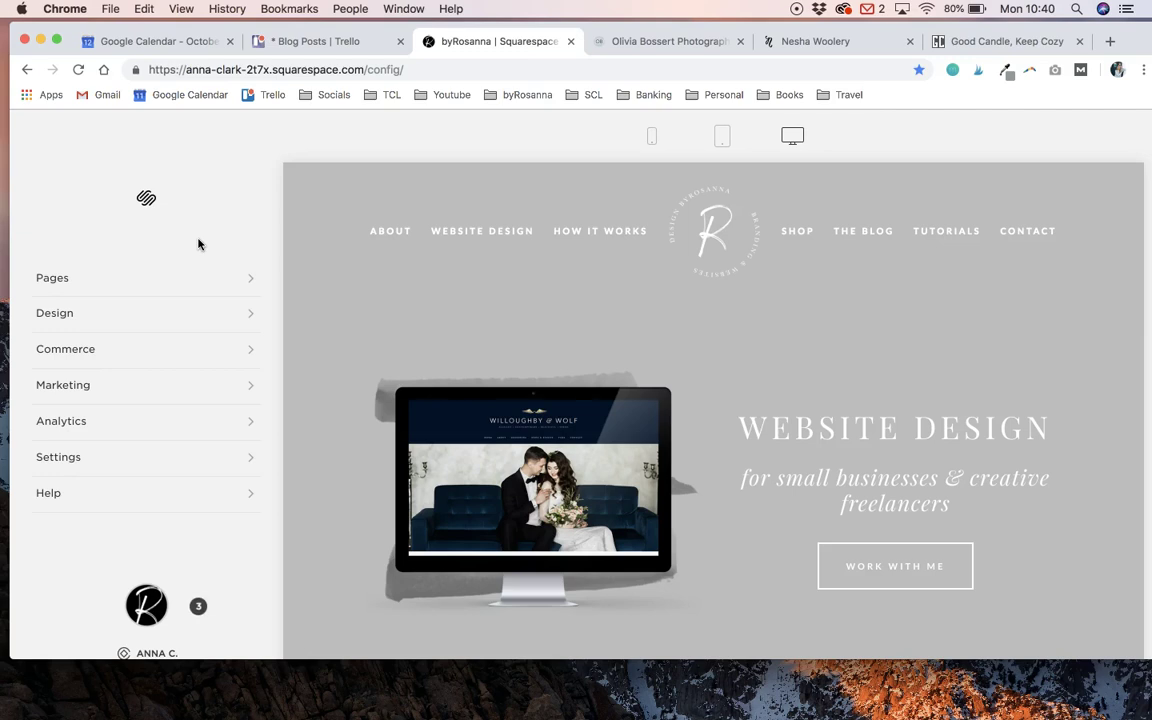
pyautogui.click(172, 319)
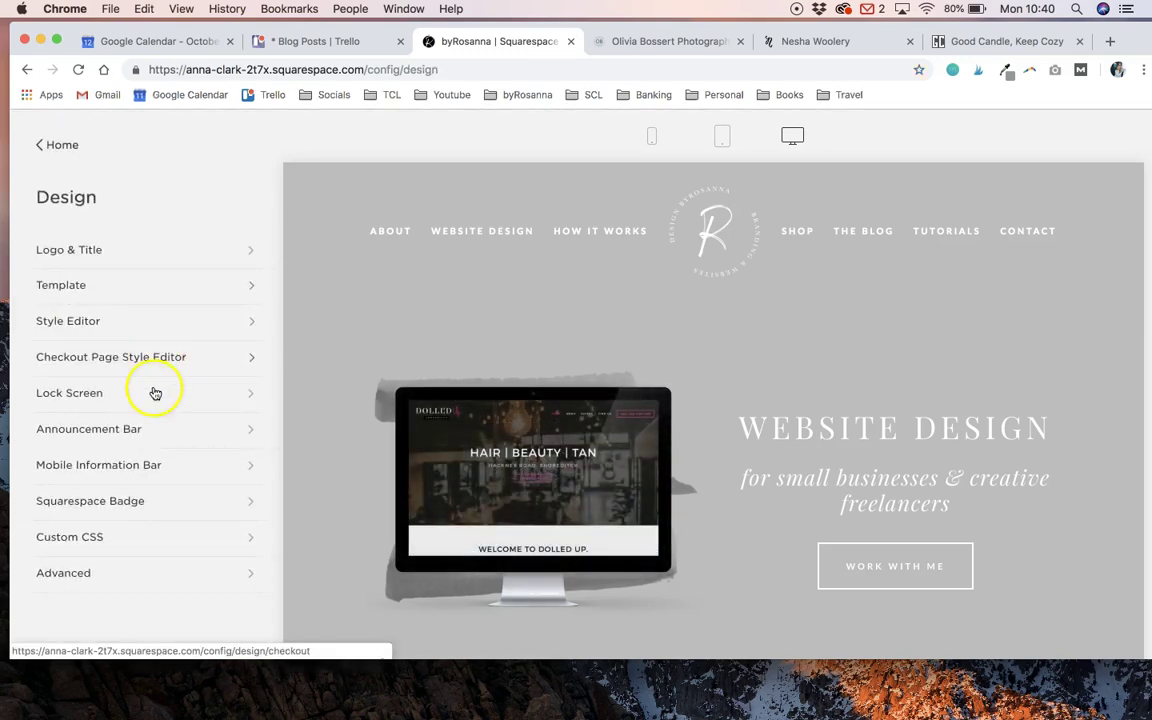
pyautogui.click(149, 440)
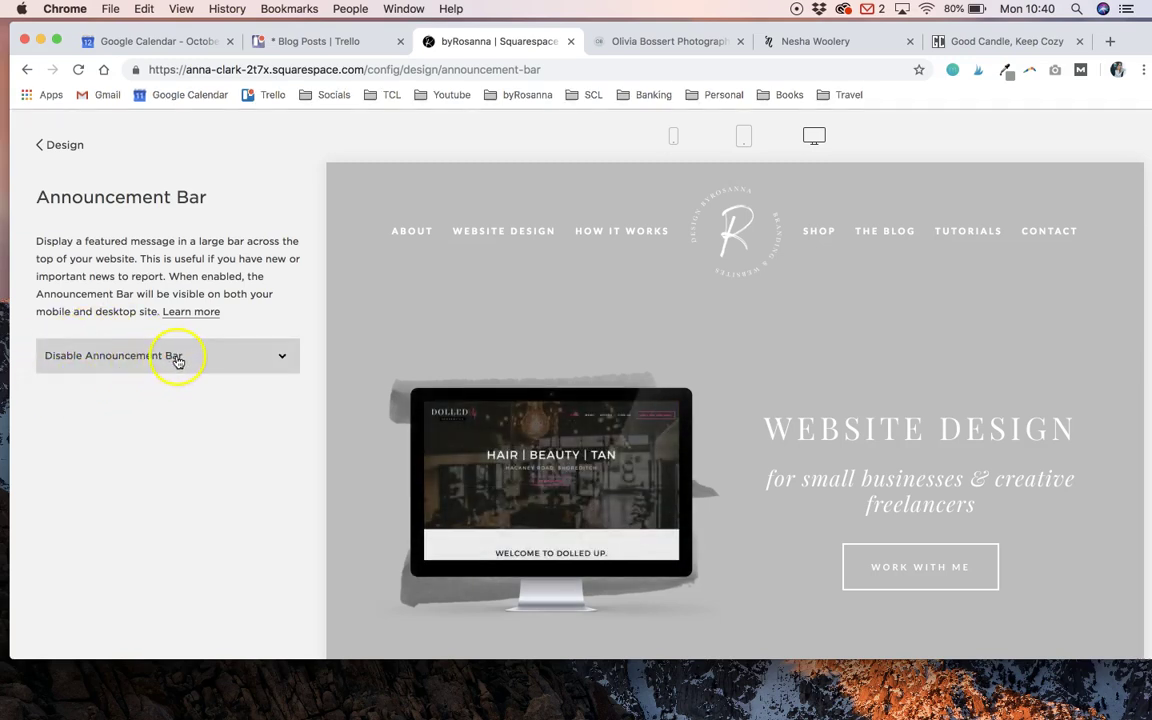
pyautogui.click(177, 361)
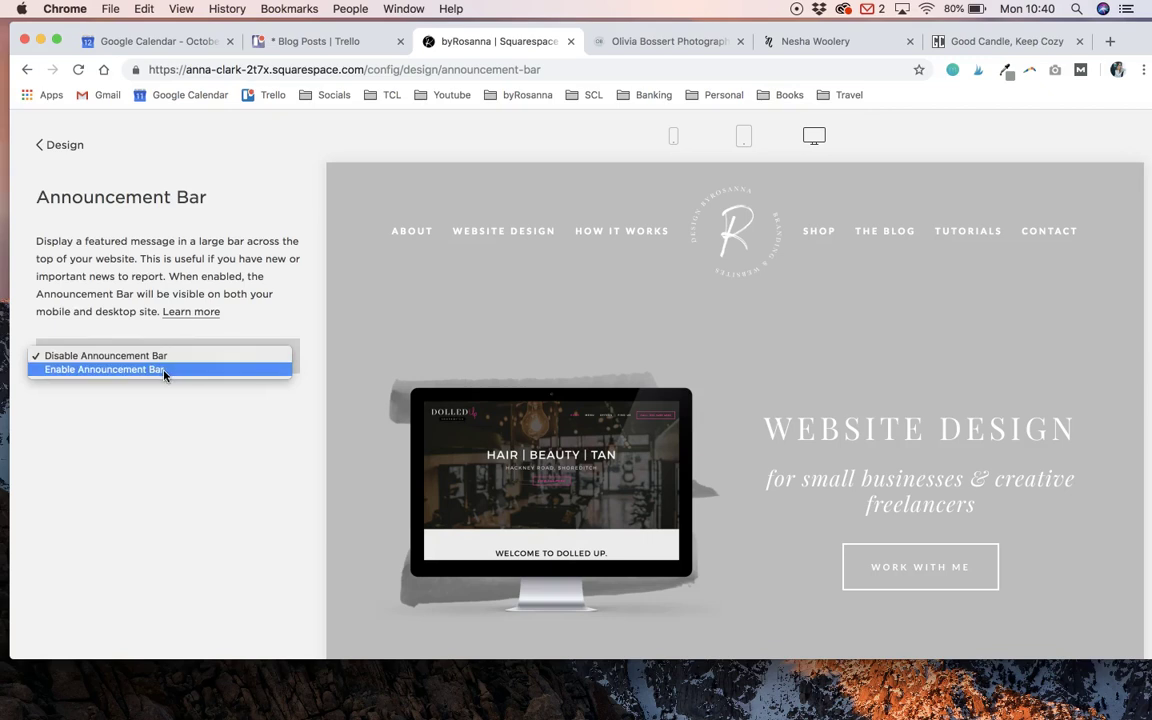
pyautogui.click(163, 370)
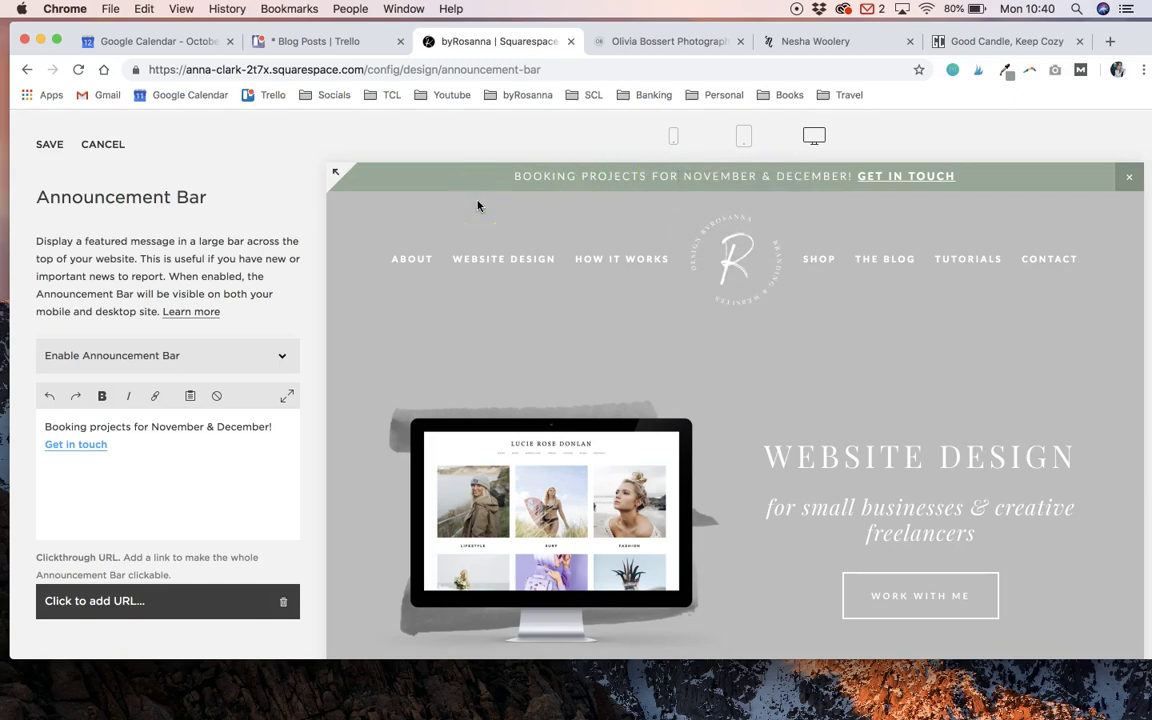
# - Examine the announcement message text about booking projects for November and December
pyautogui.click(123, 442)
pyautogui.click(109, 427)
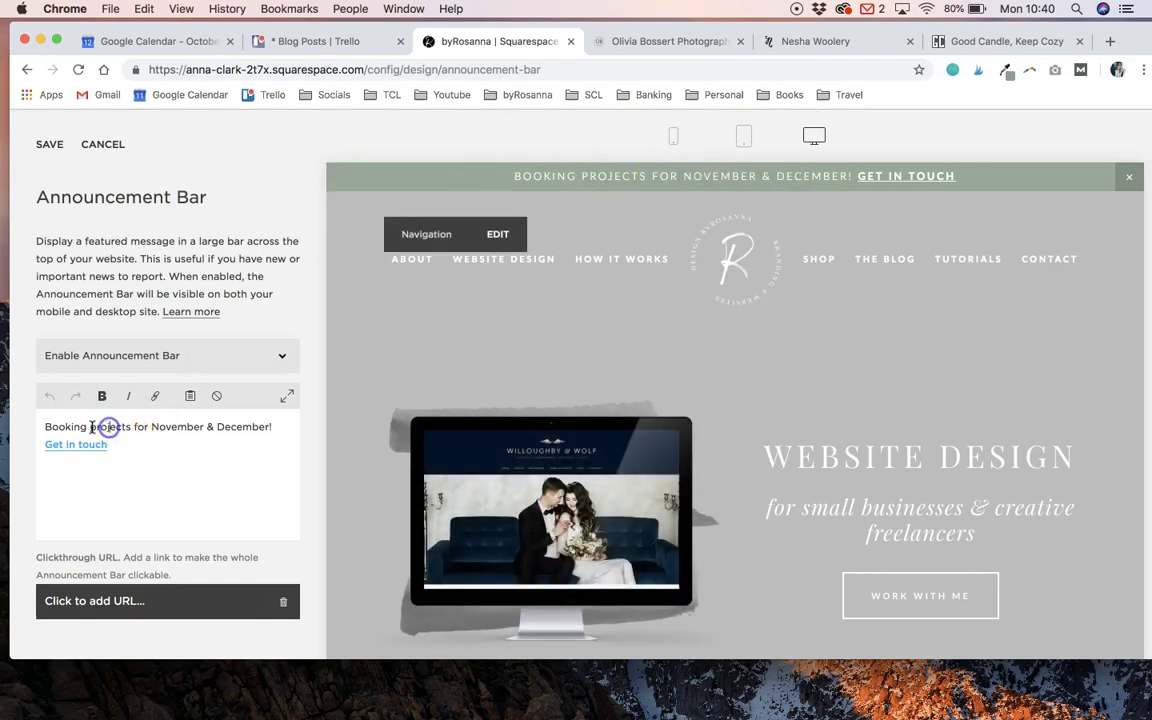
pyautogui.moveTo(77, 427); pyautogui.dragTo(139, 425)
pyautogui.click(177, 427)
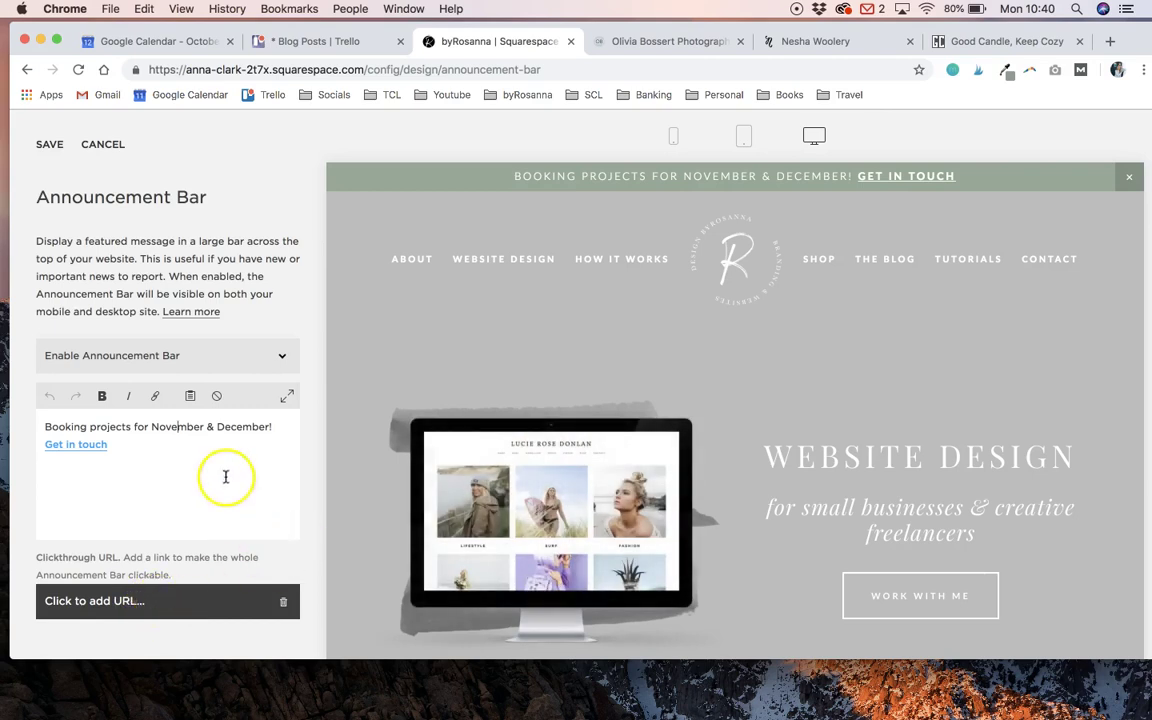
# - Look through the clickthrough URL options for the whole bar, including the list of site content pages
pyautogui.click(156, 606)
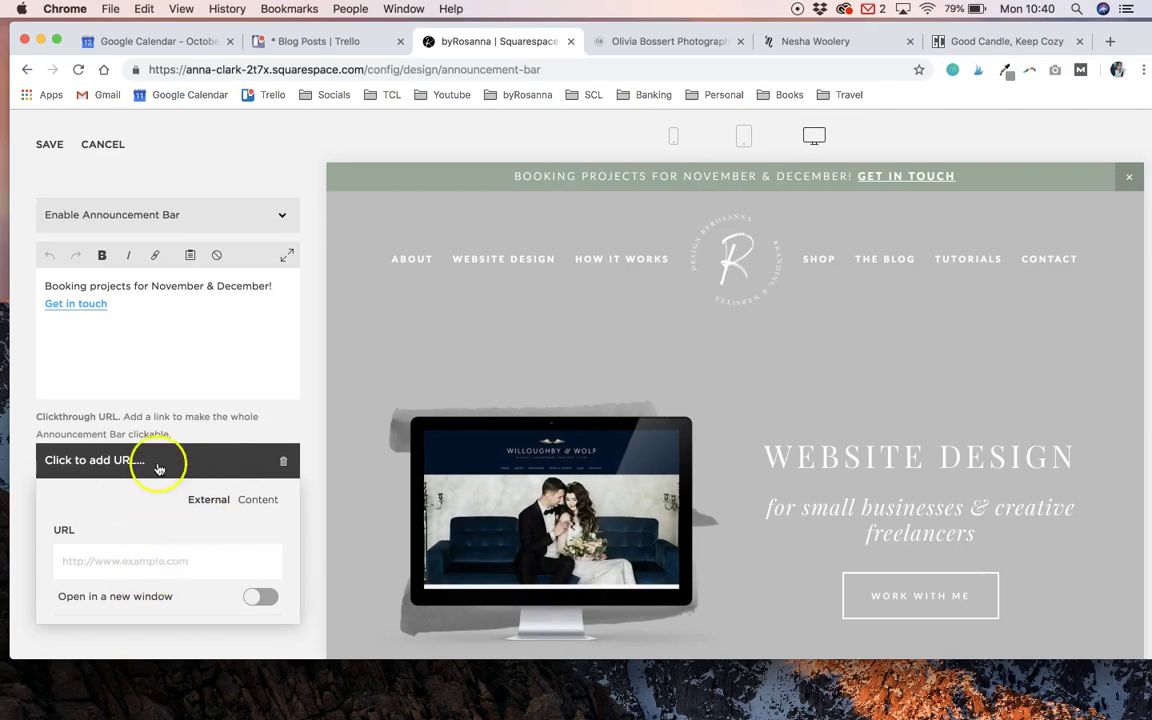
pyautogui.click(257, 499)
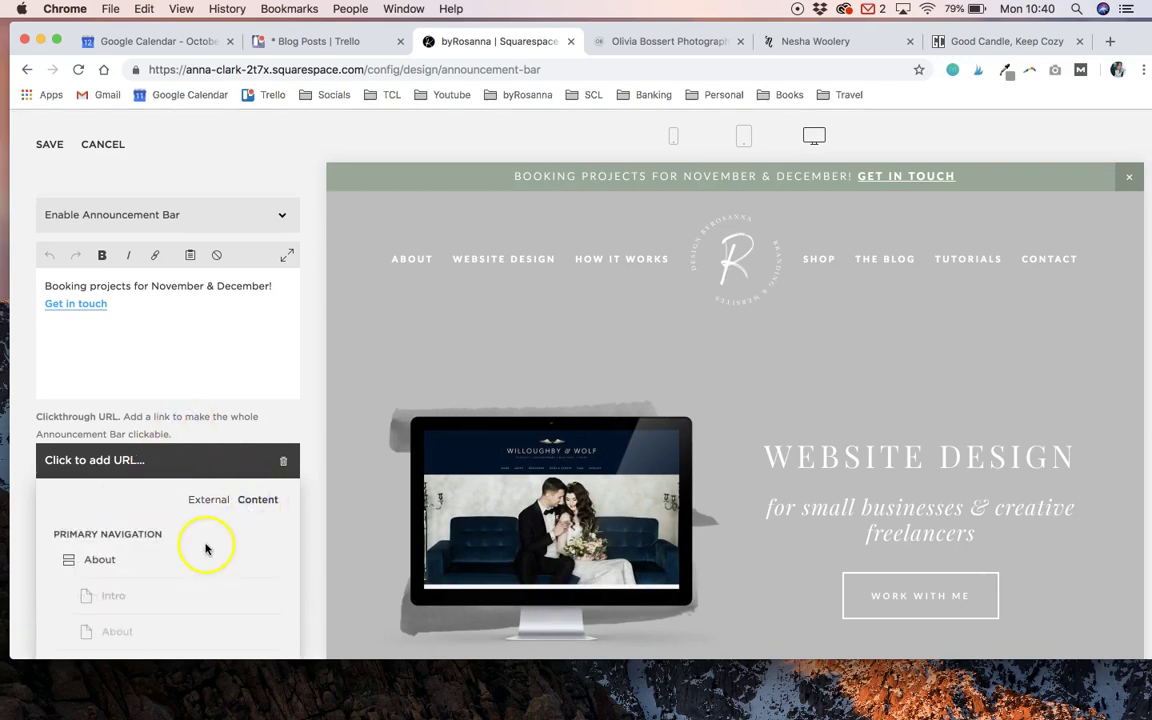
pyautogui.scroll(-5, 206, 545)
pyautogui.scroll(-8, 206, 548)
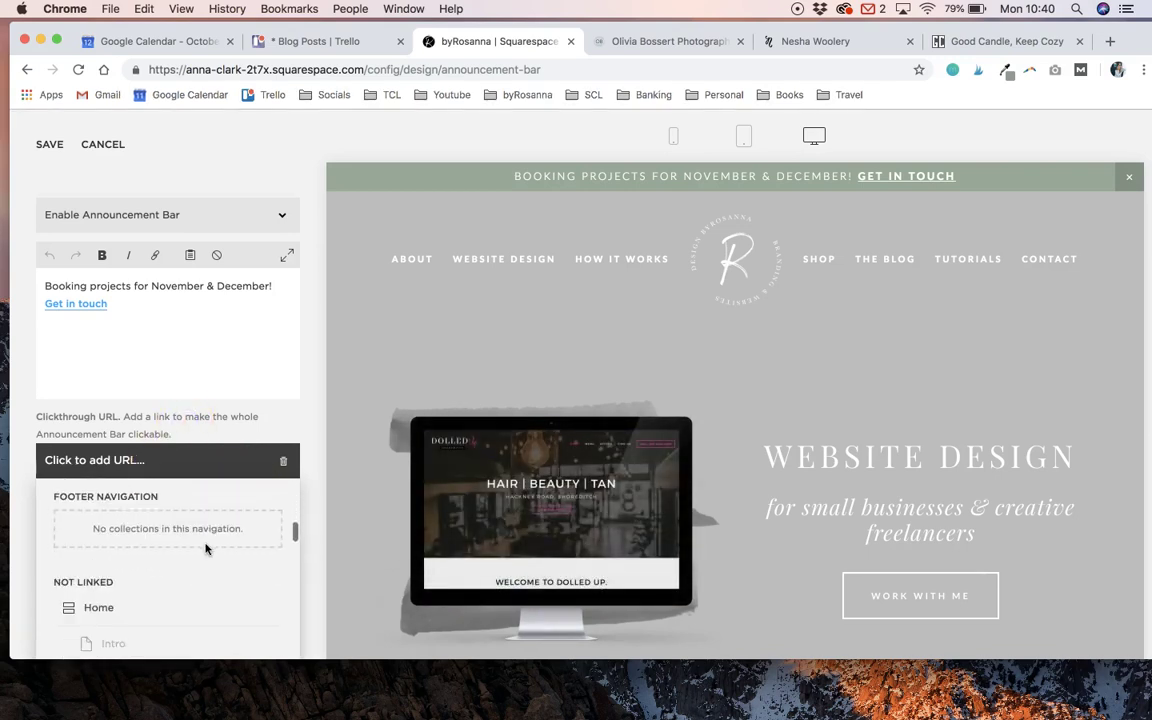
pyautogui.click(207, 545)
pyautogui.click(189, 402)
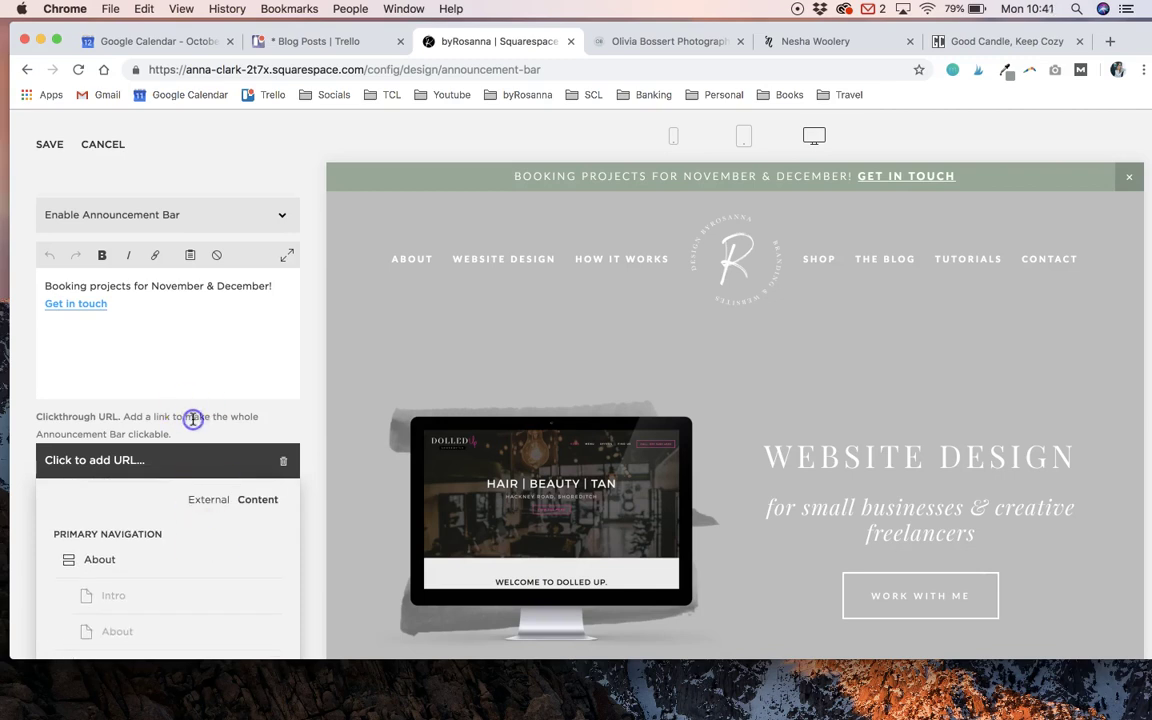
pyautogui.click(281, 457)
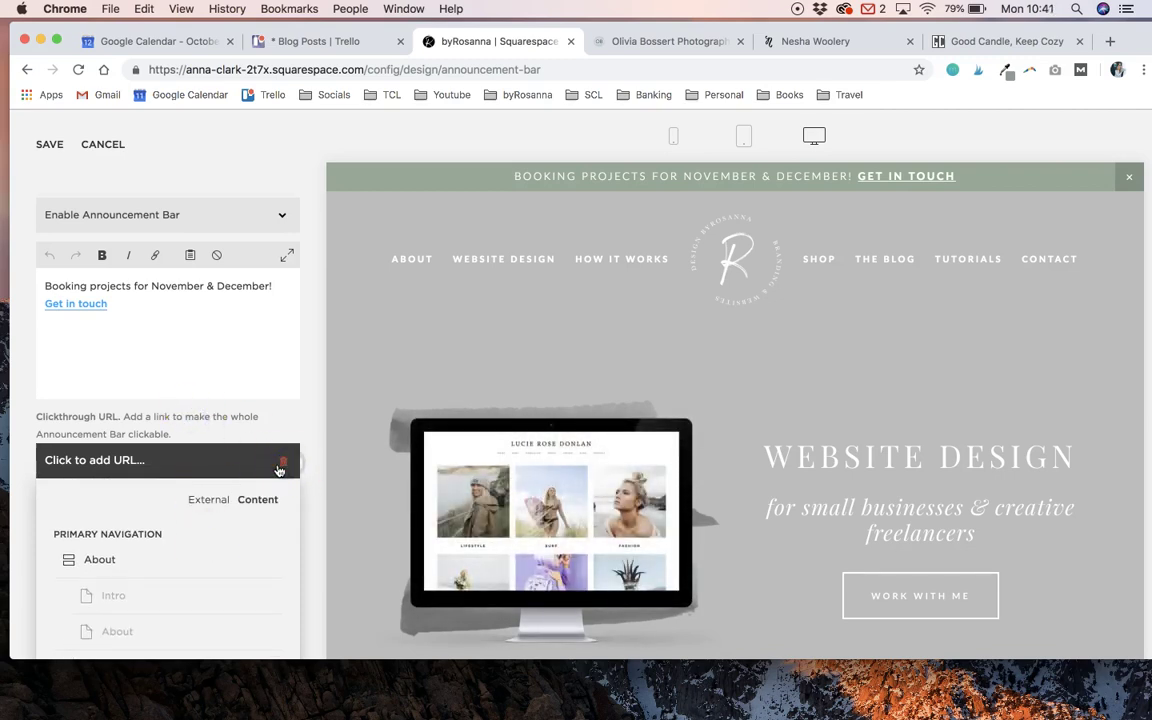
# - Inspect the link attached to the "Get in touch" text in the announcement message
pyautogui.click(198, 344)
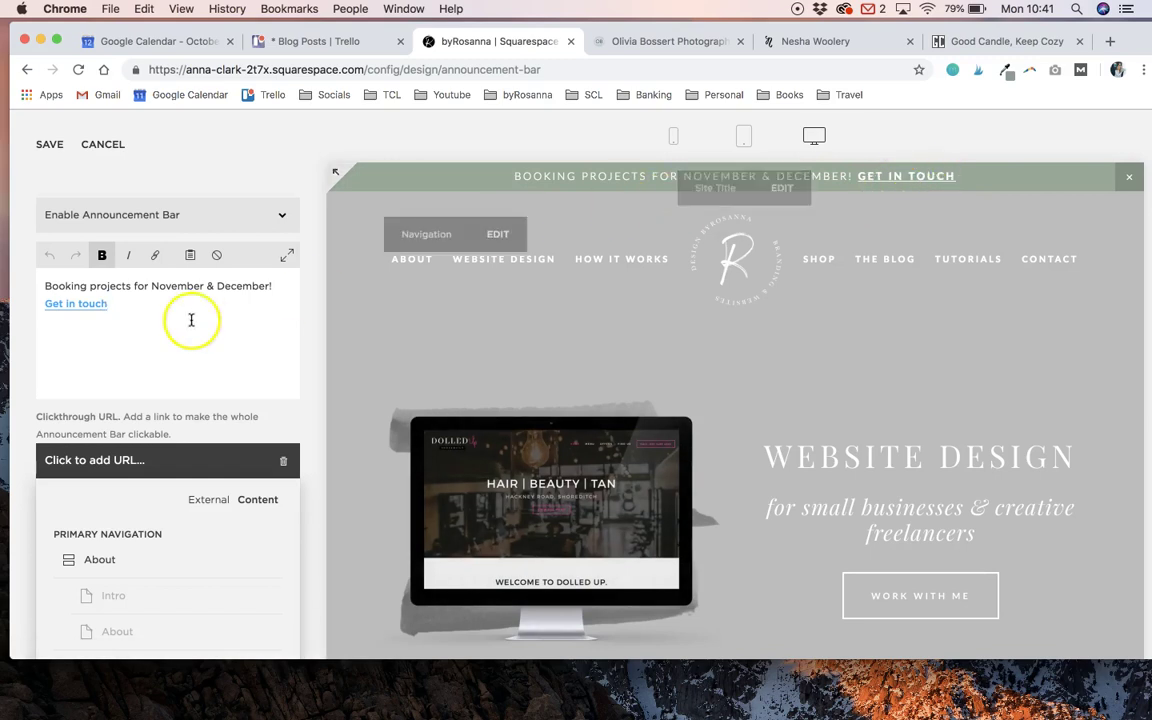
pyautogui.moveTo(112, 303); pyautogui.dragTo(43, 306)
pyautogui.click(145, 298)
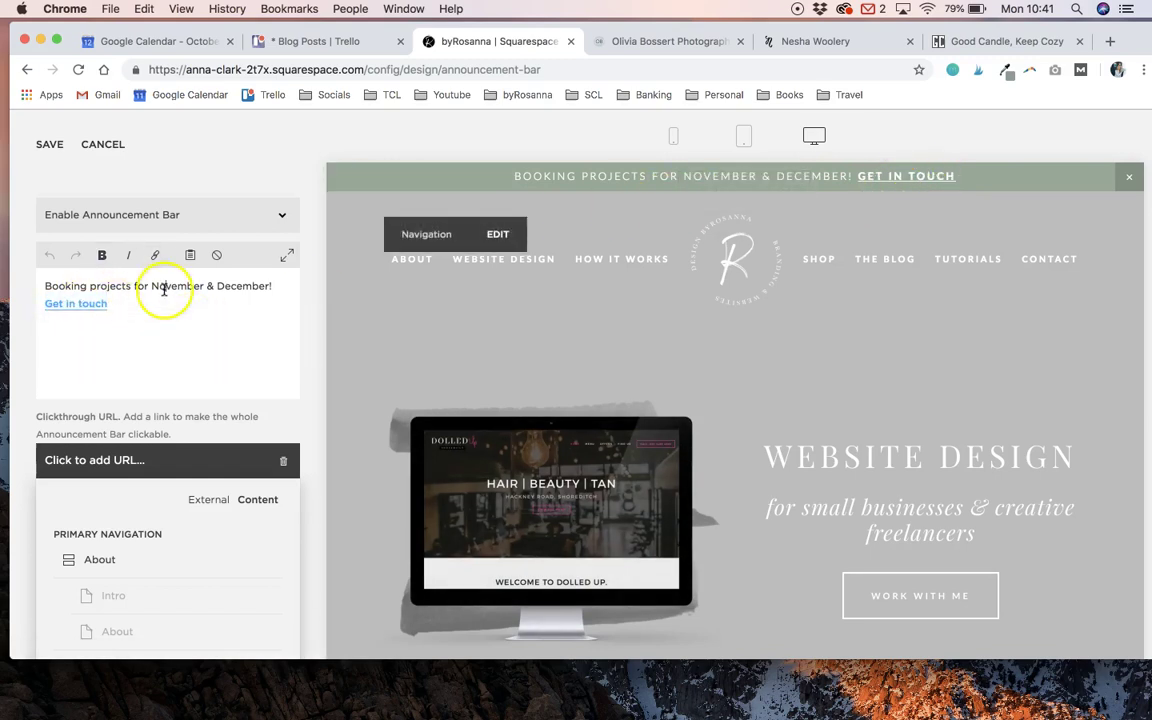
pyautogui.moveTo(108, 306); pyautogui.dragTo(40, 306)
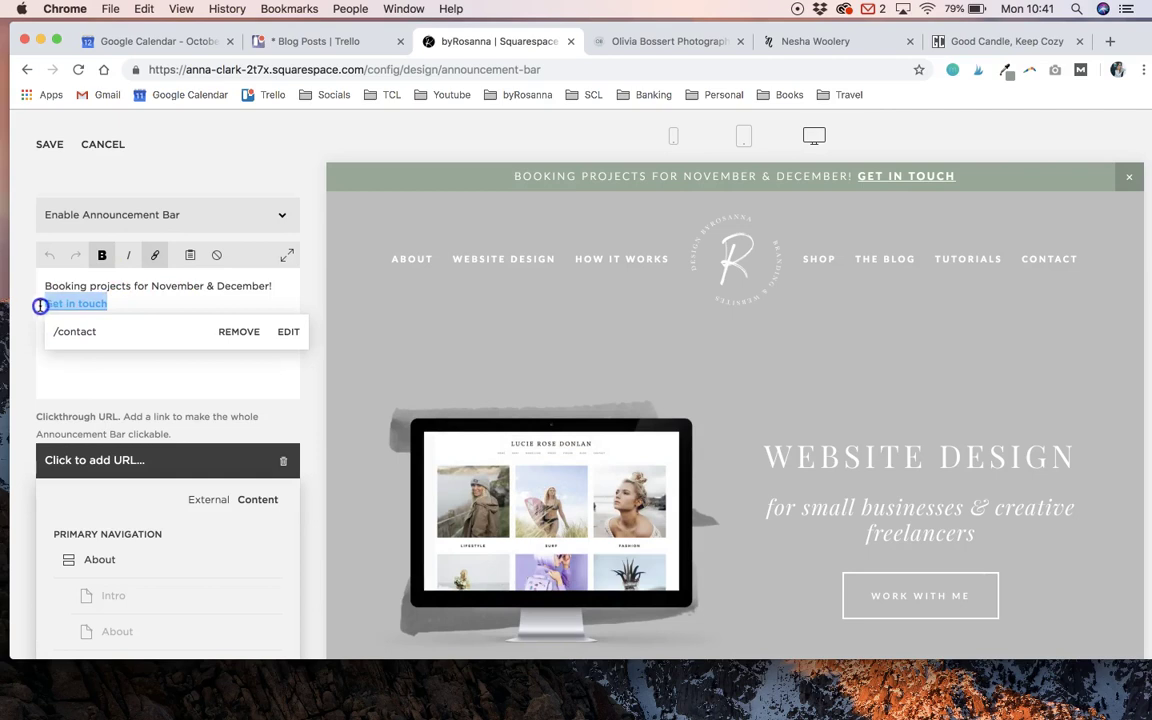
# - Save the announcement bar settings and return to the Design options
pyautogui.click(145, 287)
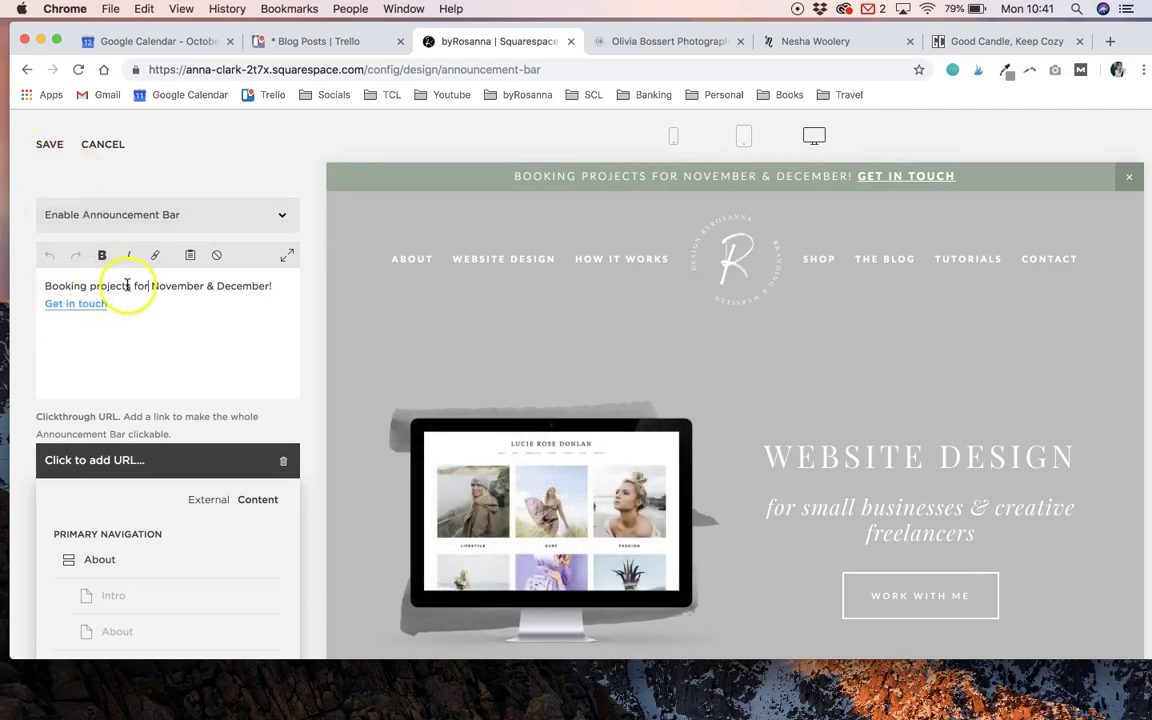
pyautogui.click(49, 145)
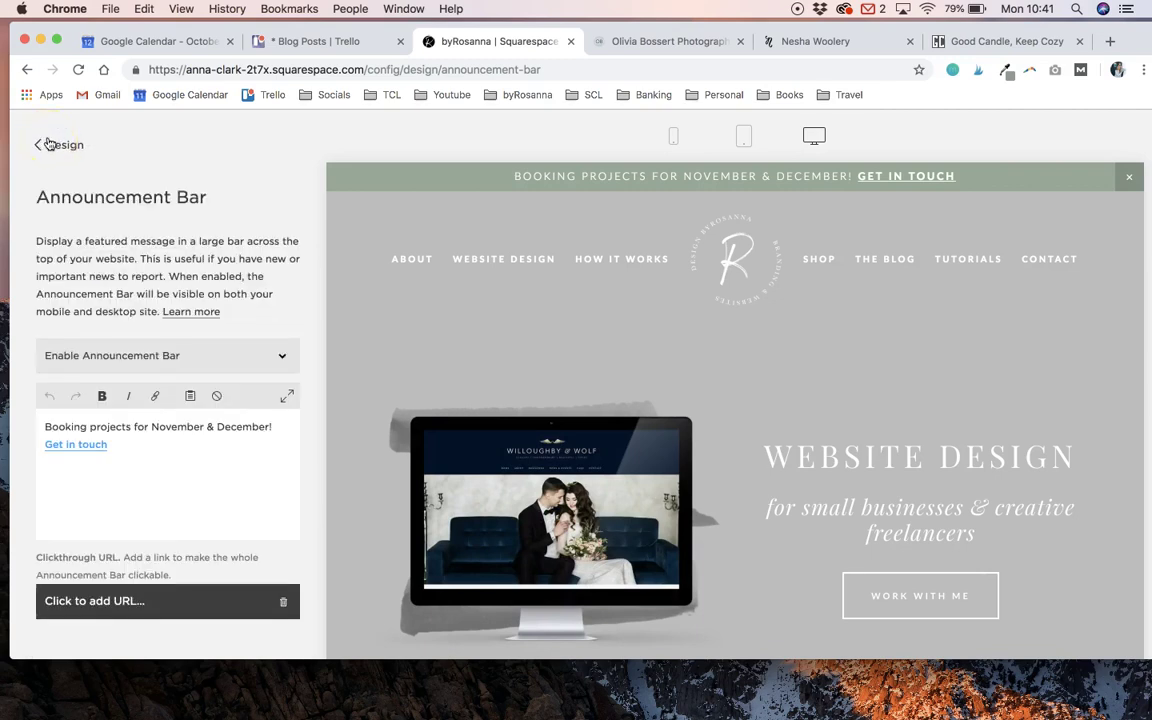
pyautogui.click(49, 145)
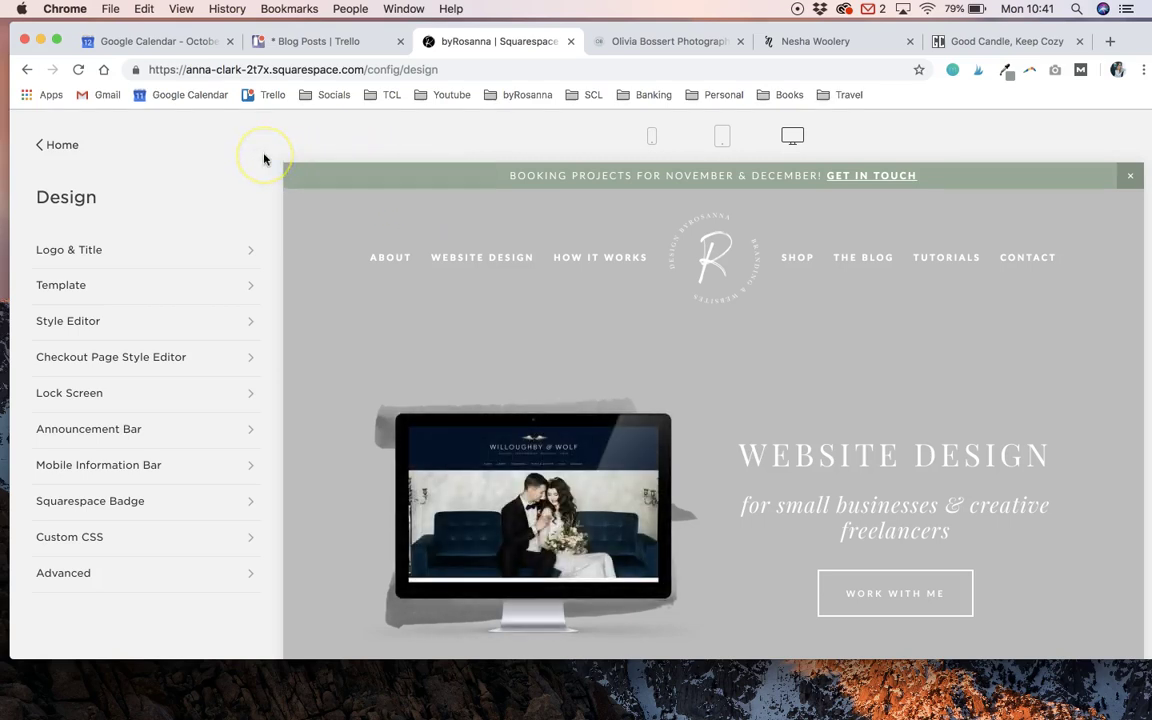
# - View the announcement bar's colour and font options in the Style Editor, and return to the main site menu
pyautogui.click(137, 328)
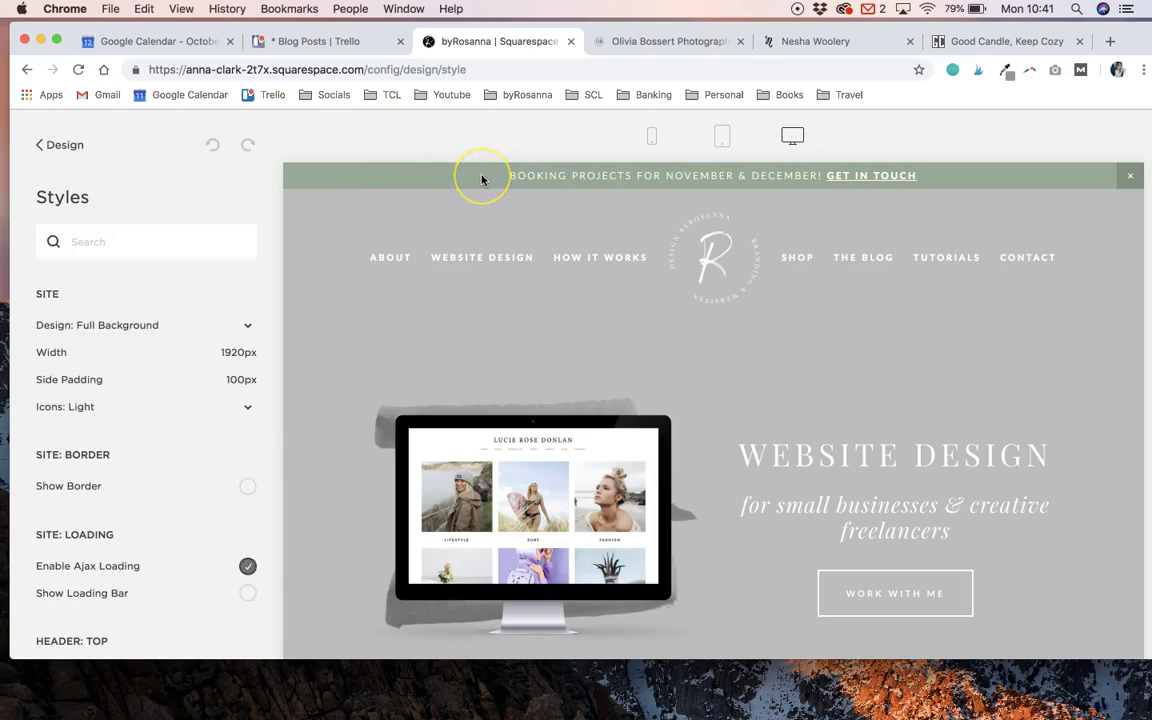
pyautogui.click(449, 186)
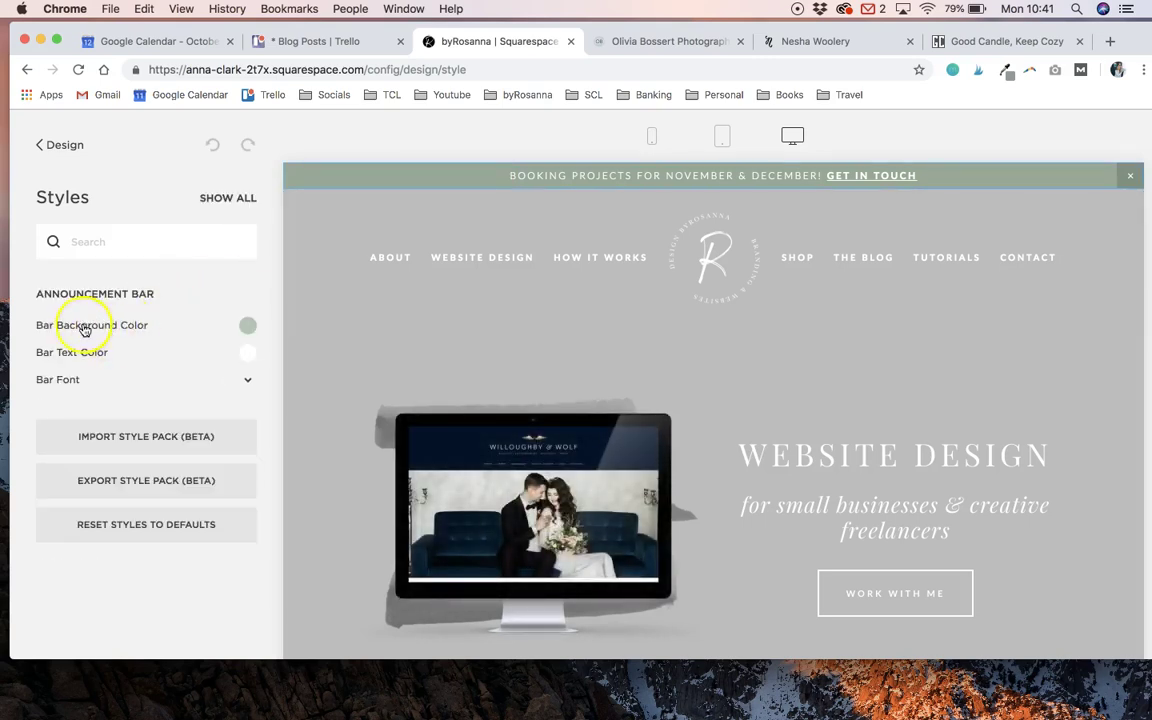
pyautogui.click(247, 380)
pyautogui.click(168, 282)
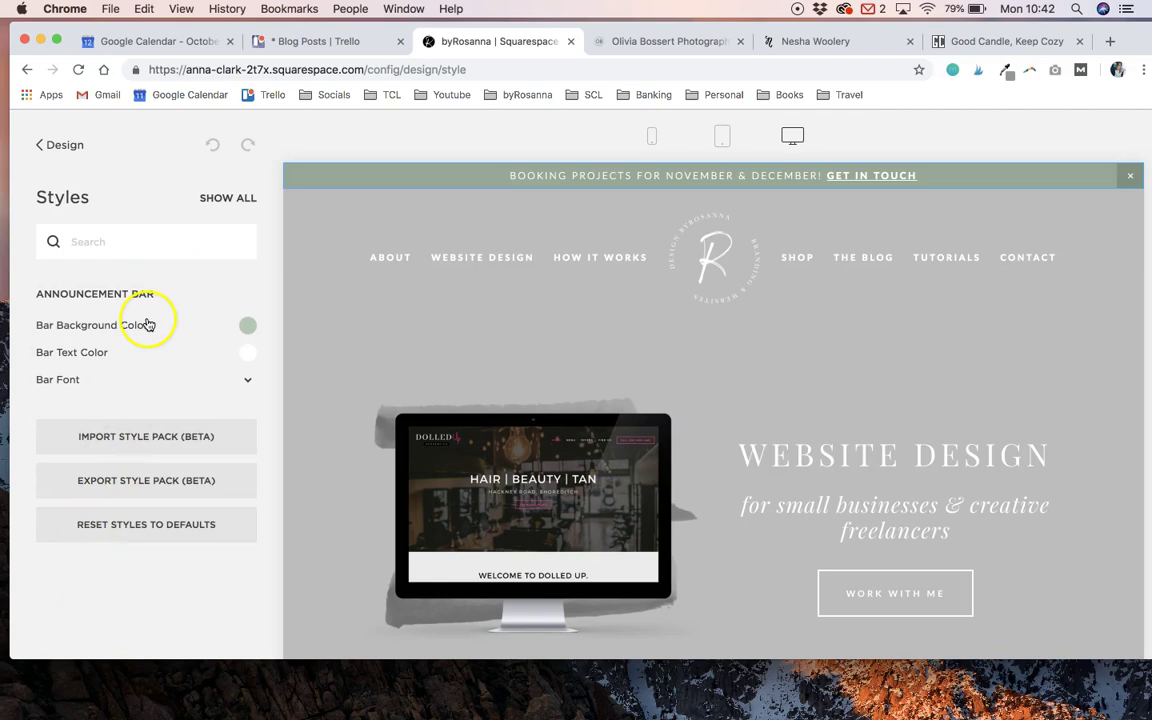
pyautogui.click(55, 150)
pyautogui.click(54, 150)
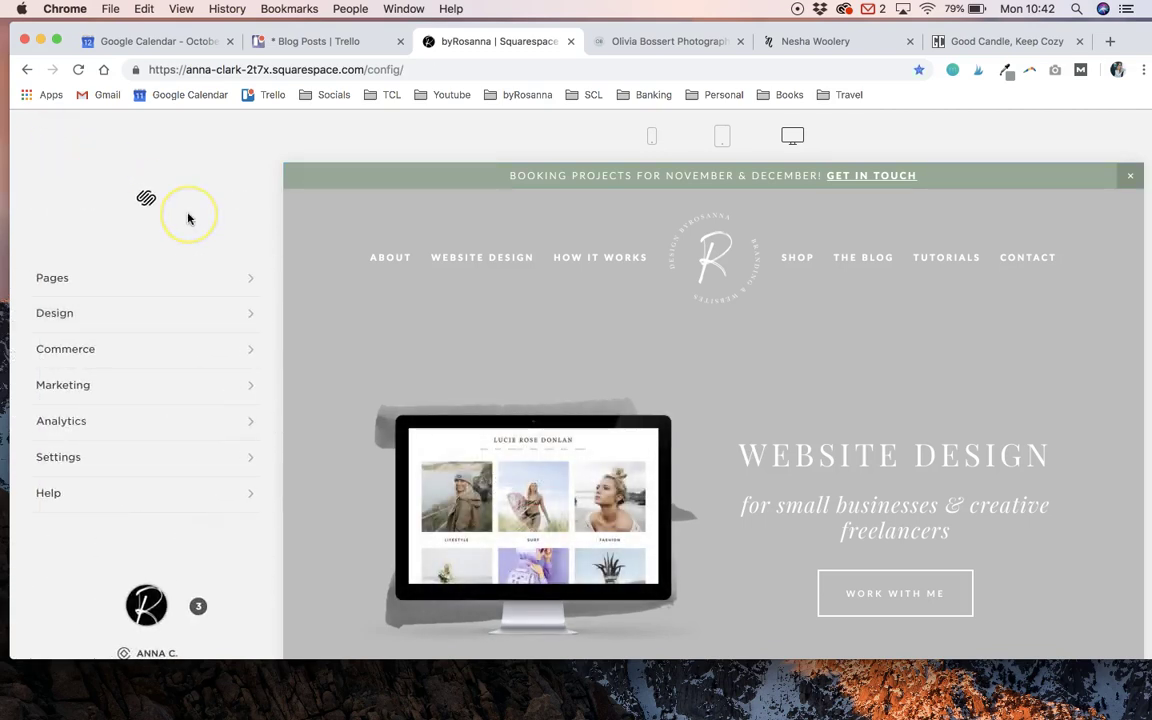
pyautogui.moveTo(530, 235)
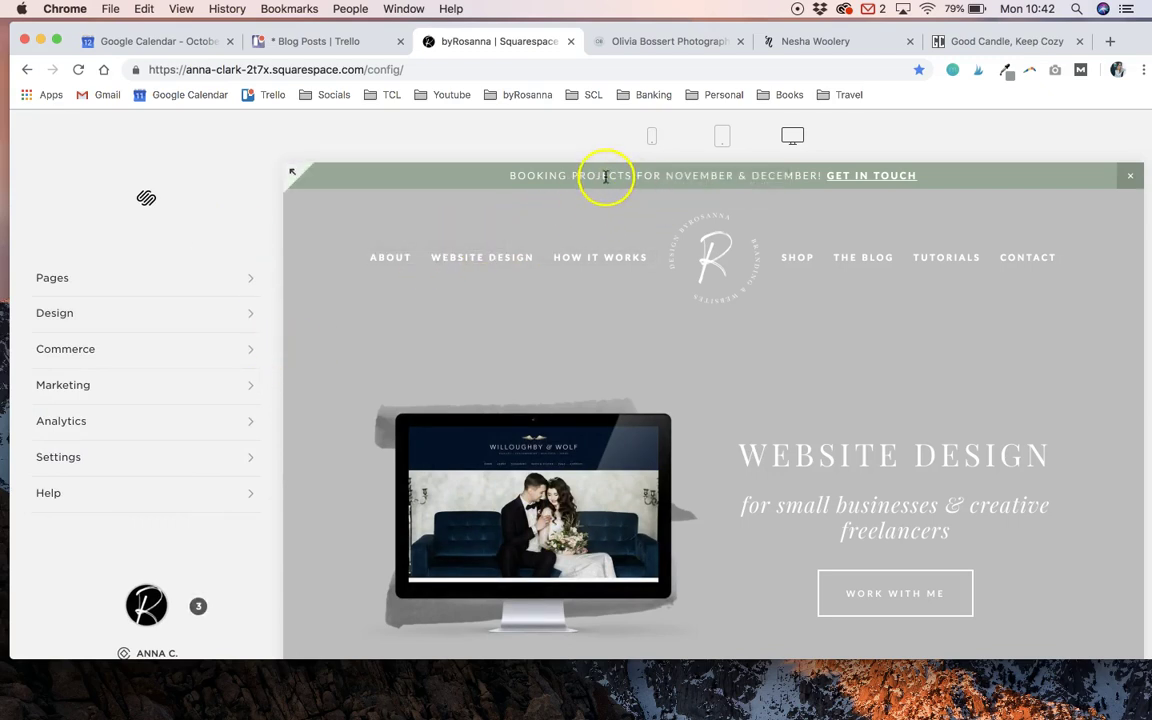
pyautogui.moveTo(605, 220)
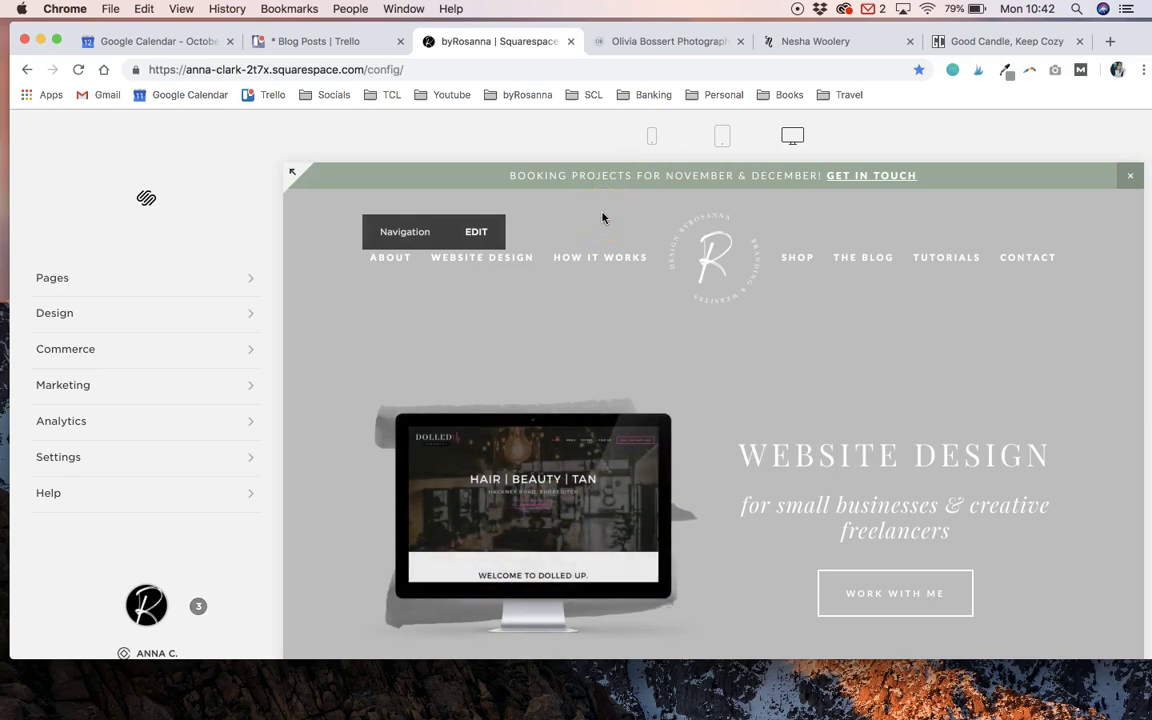
pyautogui.click(489, 220)
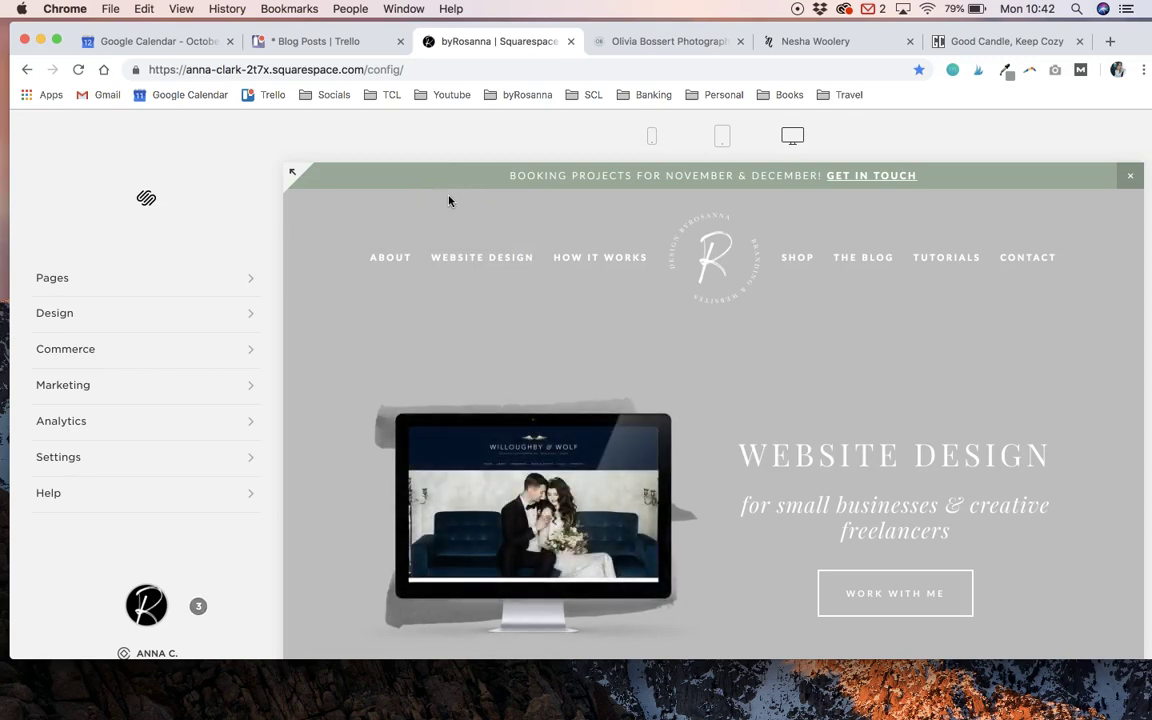
pyautogui.click(467, 179)
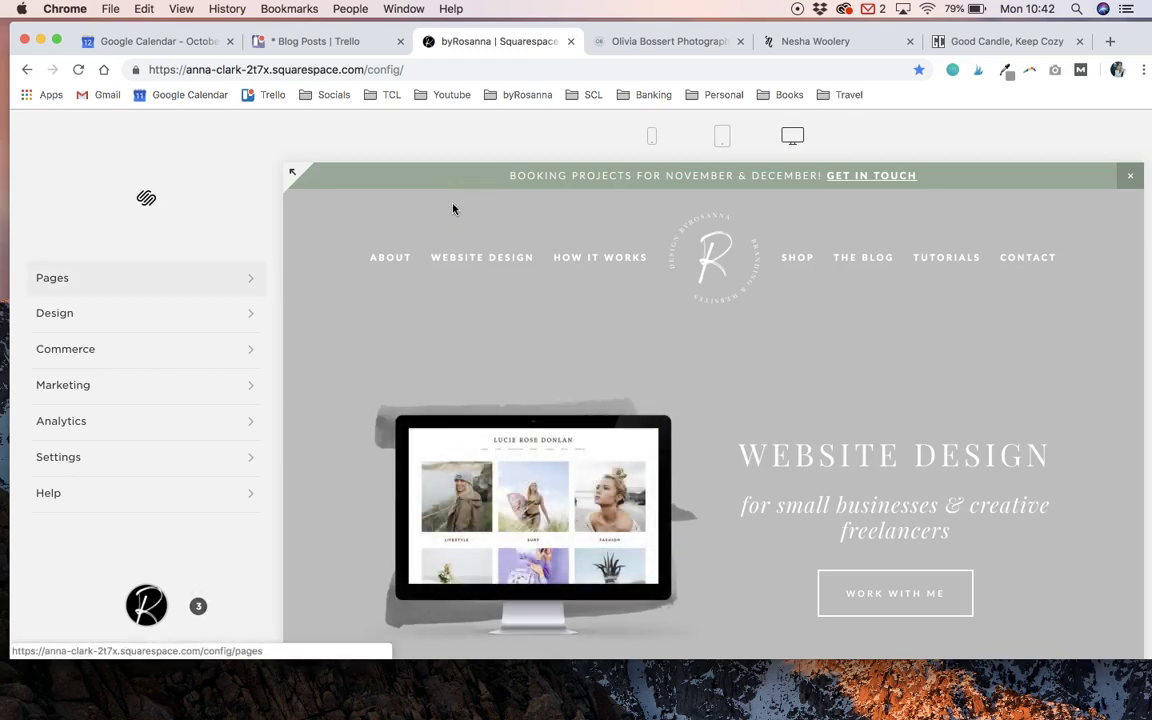
pyautogui.click(276, 165)
pyautogui.click(547, 188)
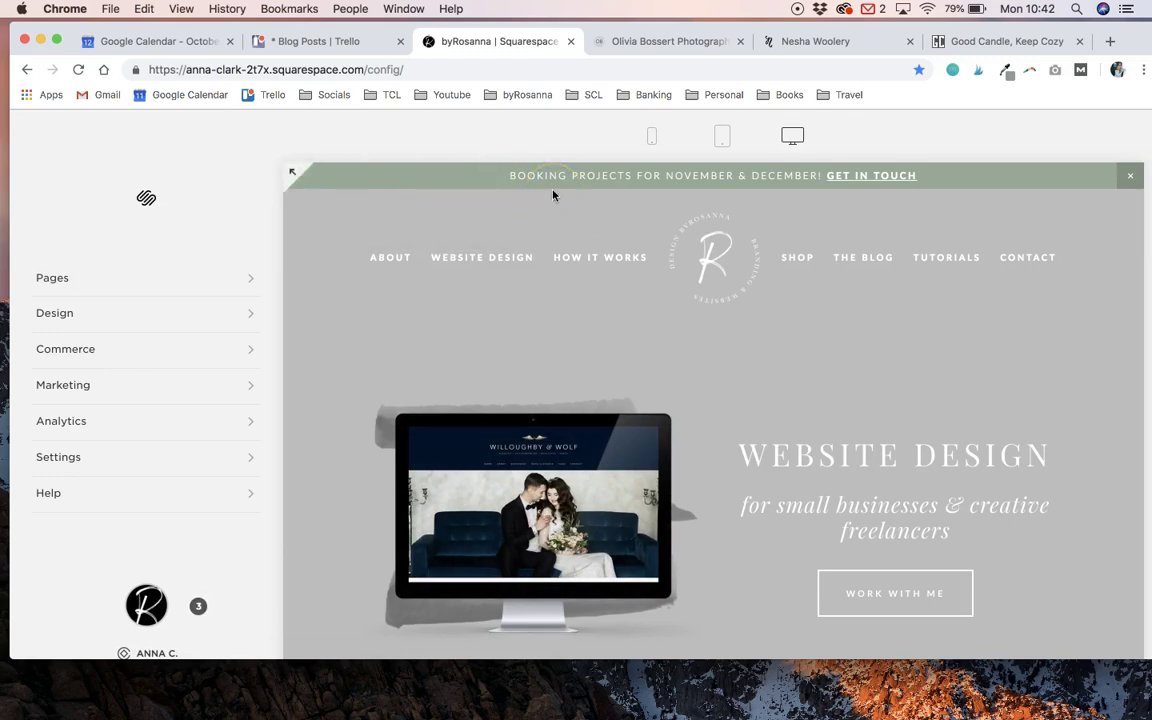
# - Examine the announcement bars on the photographer's and design teacher's example sites, following the free course bar to its sign-up page
pyautogui.click(697, 44)
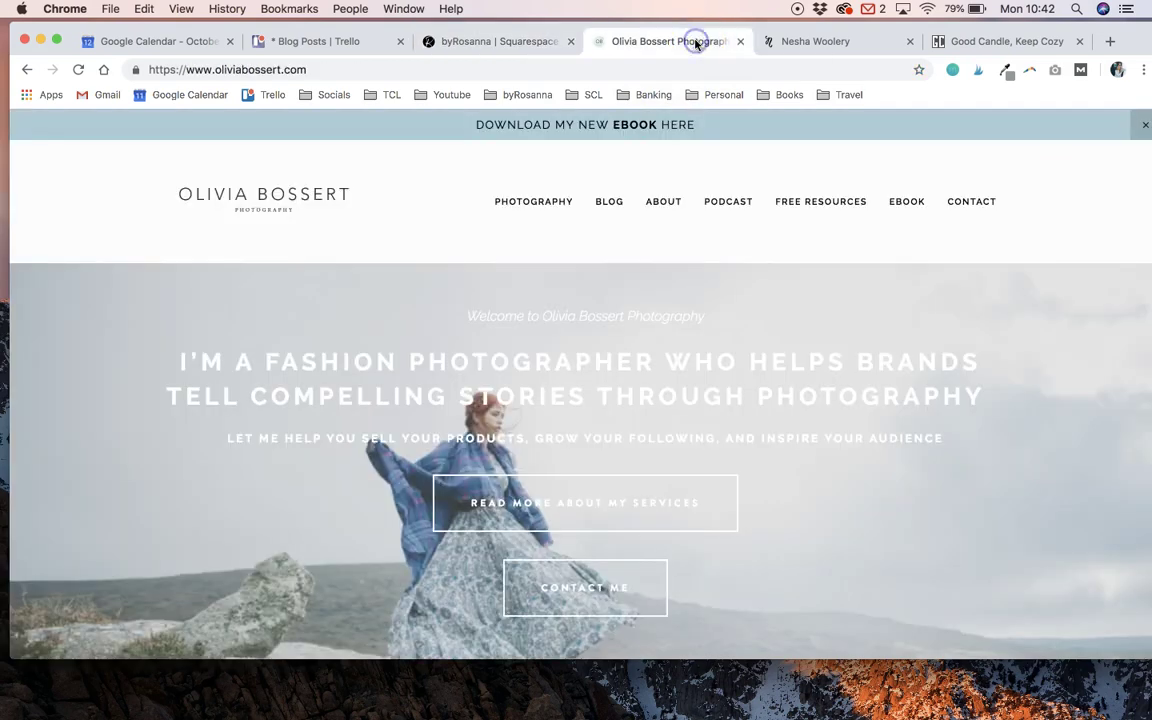
pyautogui.click(800, 48)
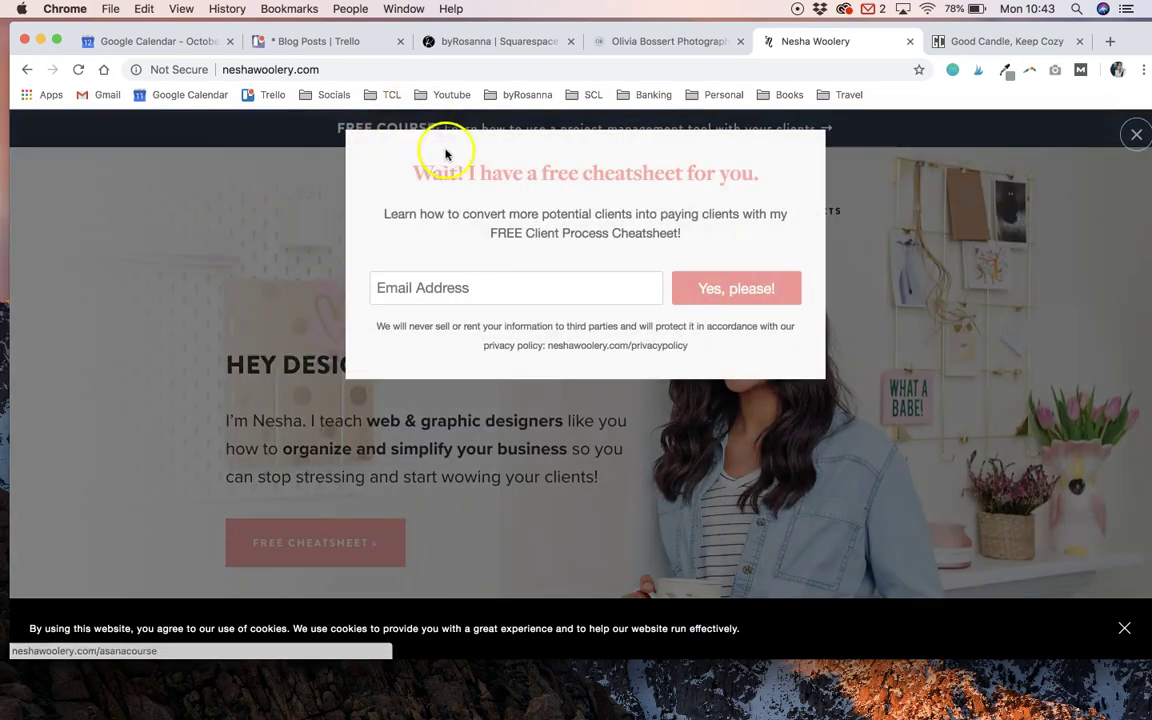
pyautogui.click(1131, 137)
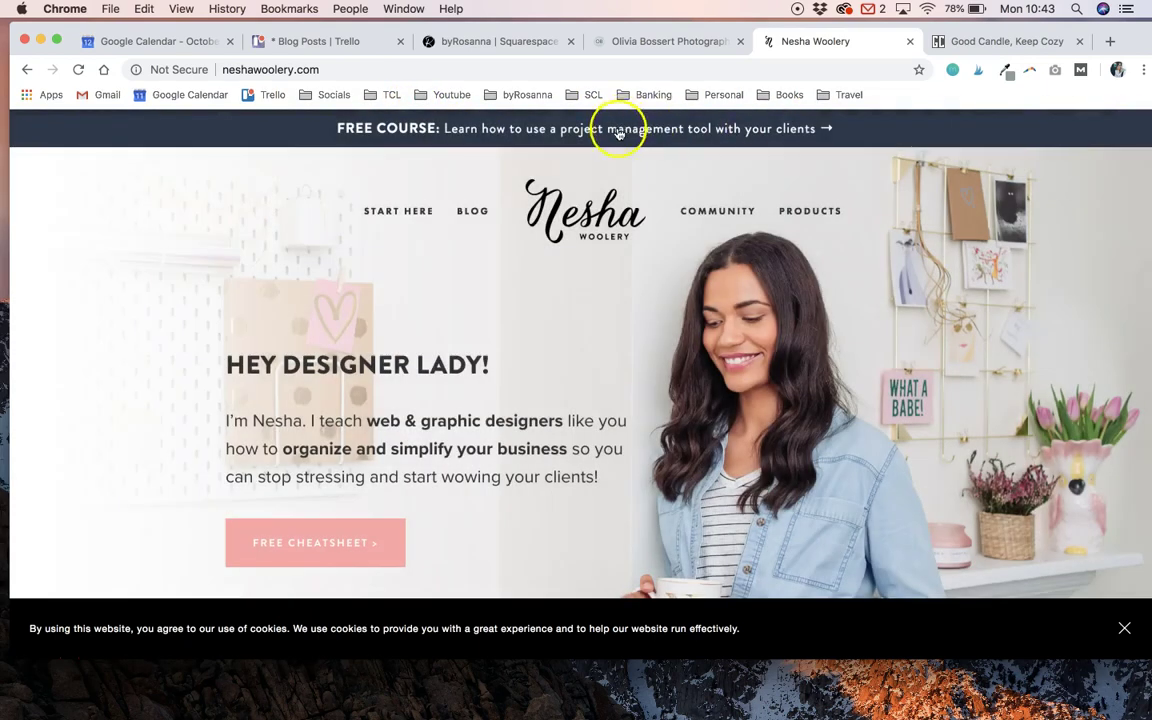
pyautogui.click(617, 130)
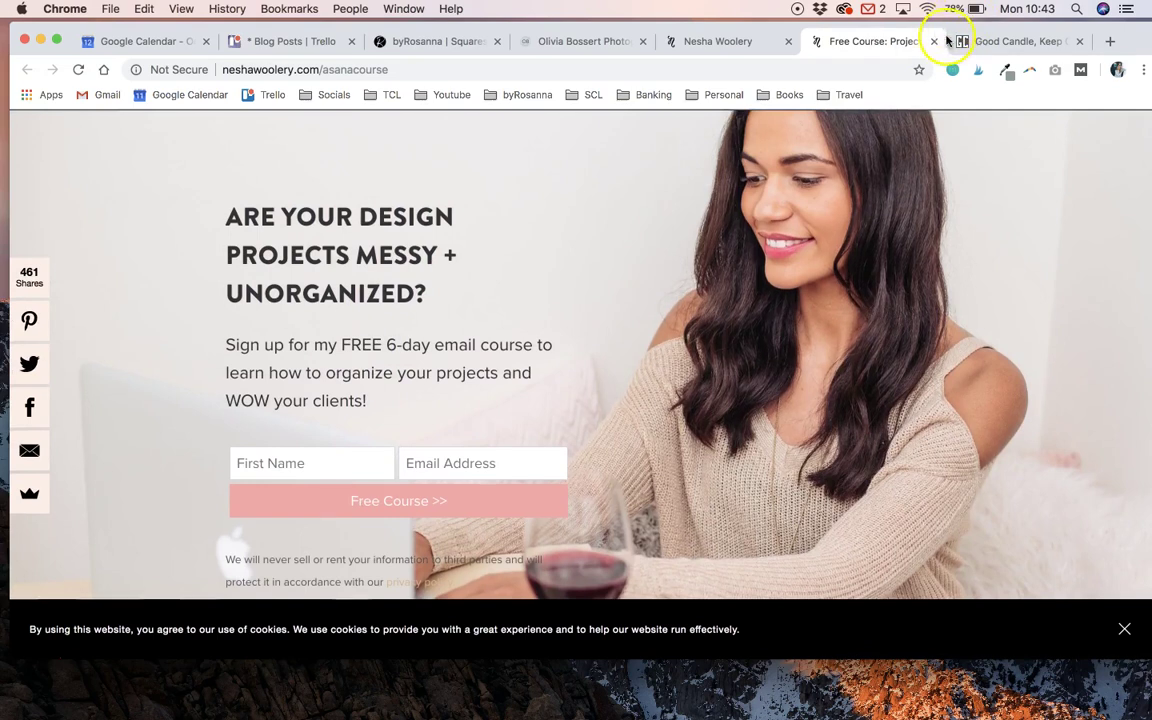
pyautogui.click(934, 41)
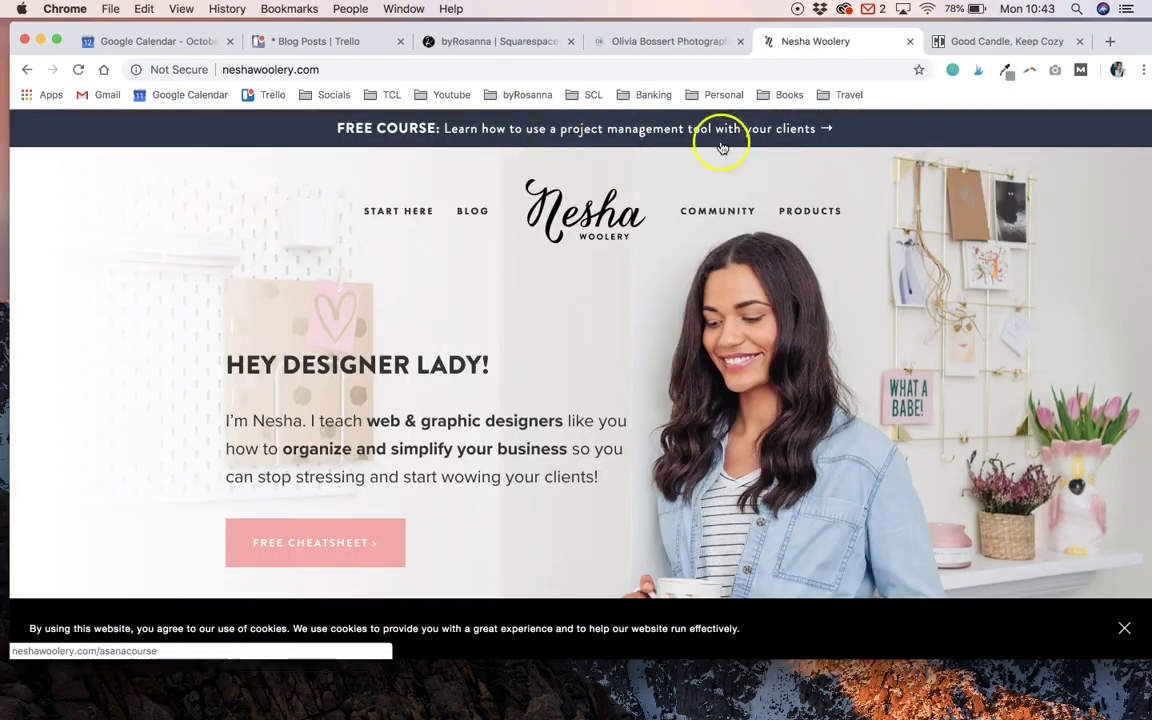
# - Examine the announcement bar on the Good Candle site, and return to the Squarespace site editor
pyautogui.click(966, 42)
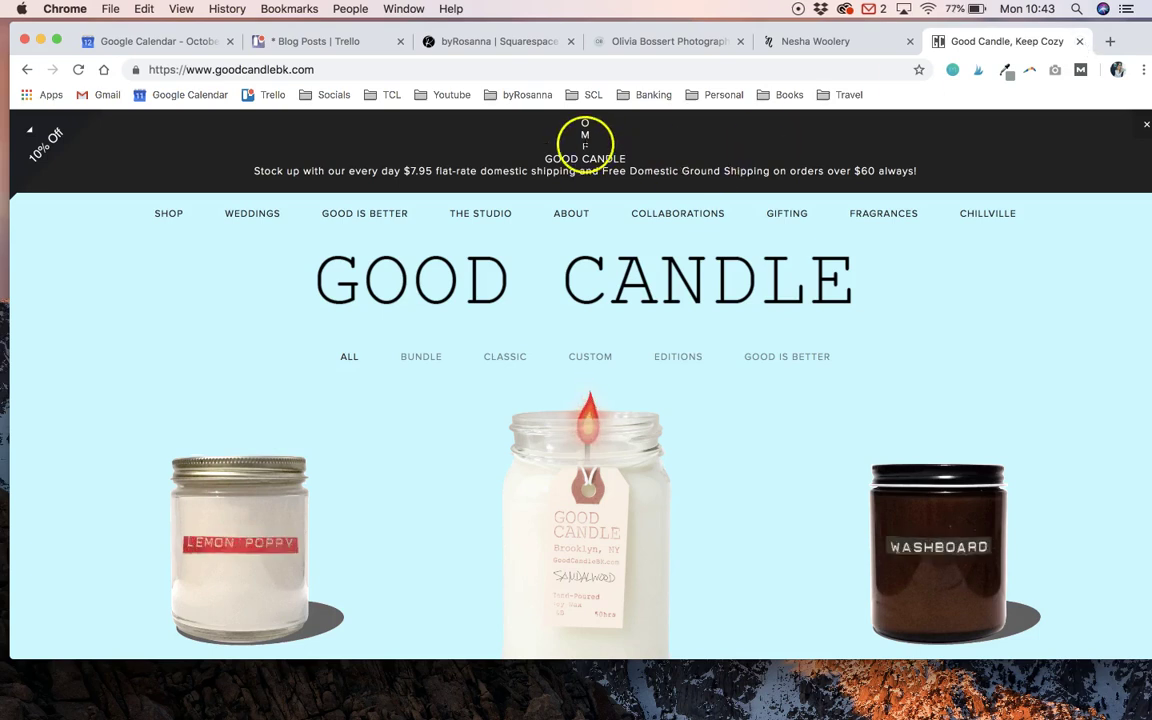
pyautogui.click(517, 45)
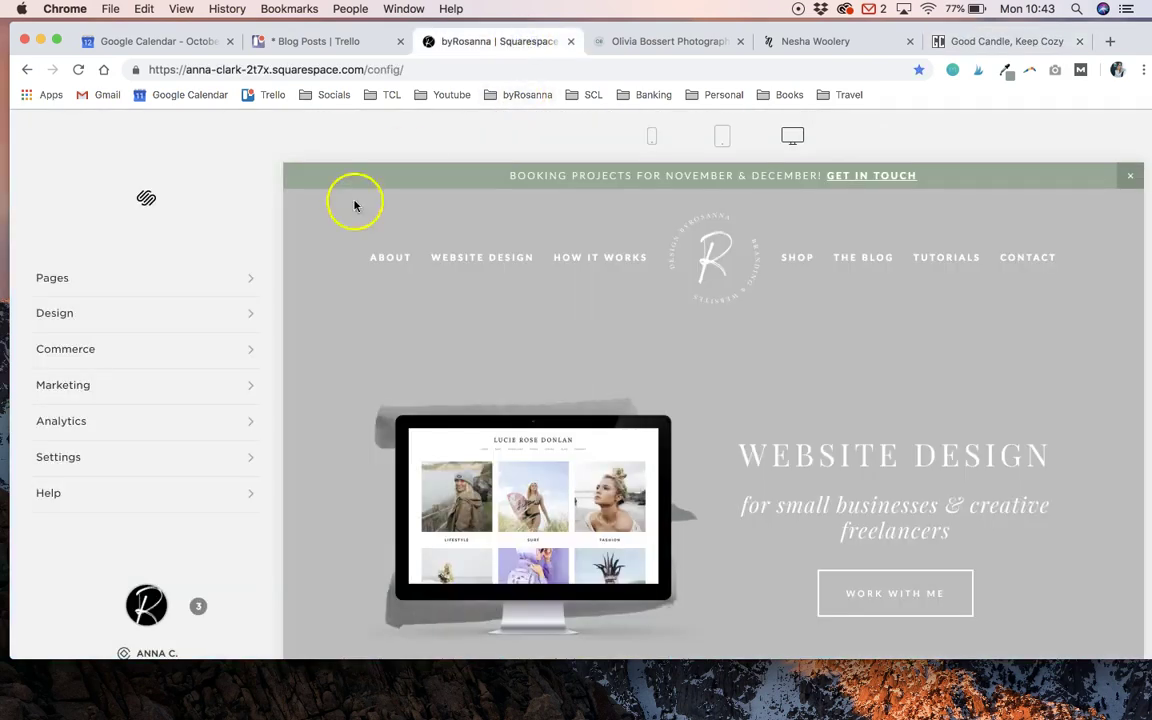